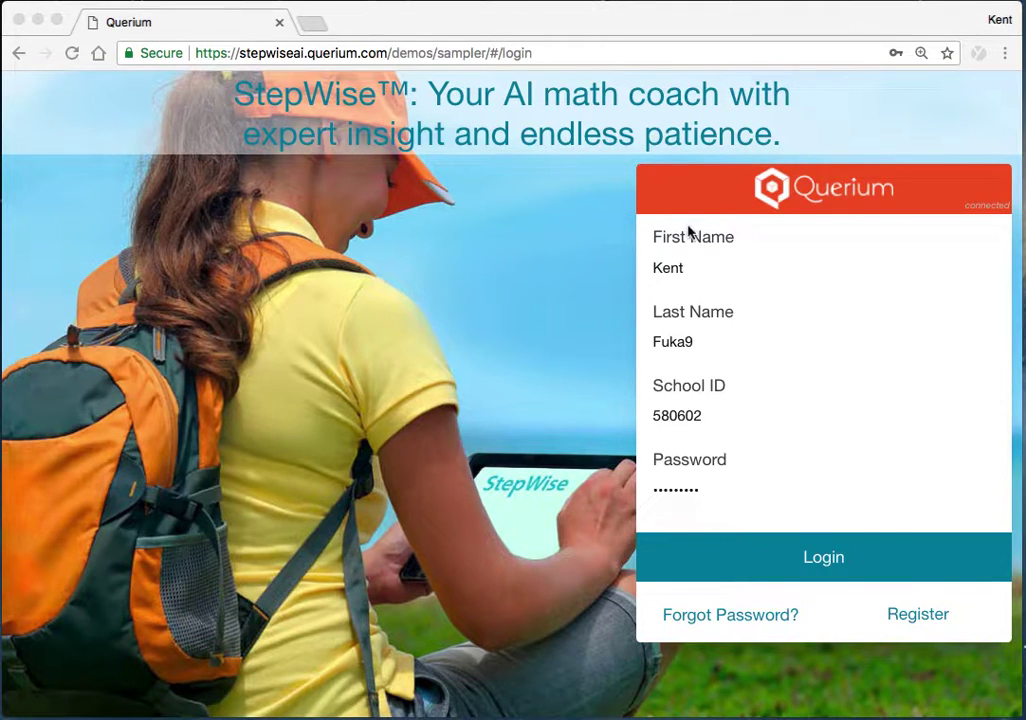
Step: Log in with the prefilled account, browse the course topics, and open the Calculus Indefinite Integral problem ∫3cos(5x) − sin(2x) dx
left_click(823, 563)
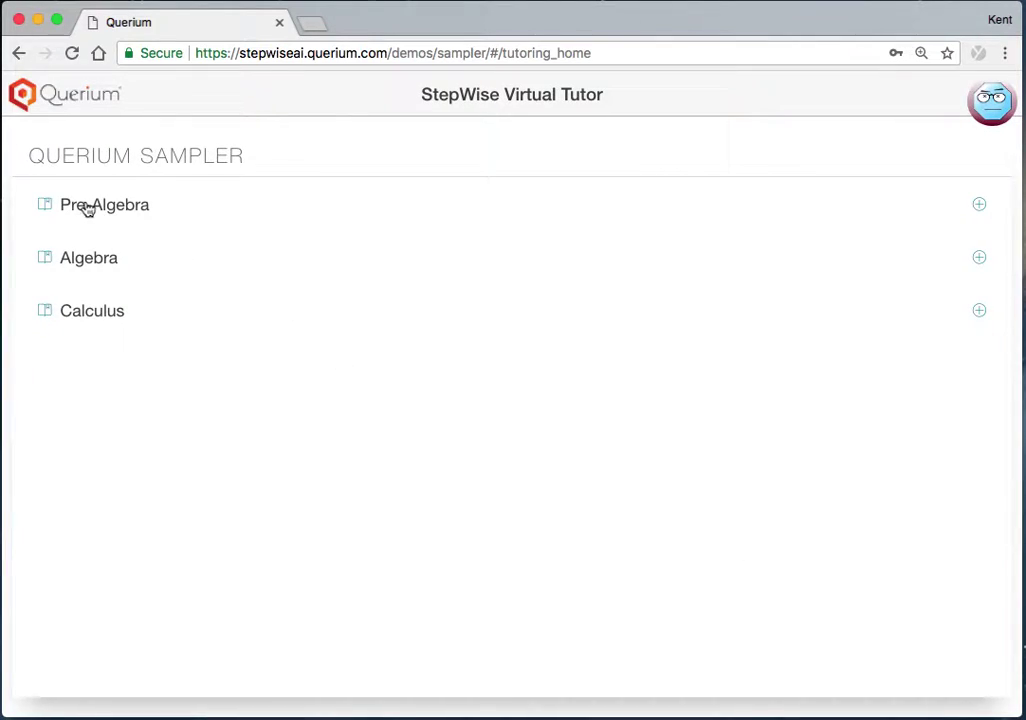
left_click(87, 206)
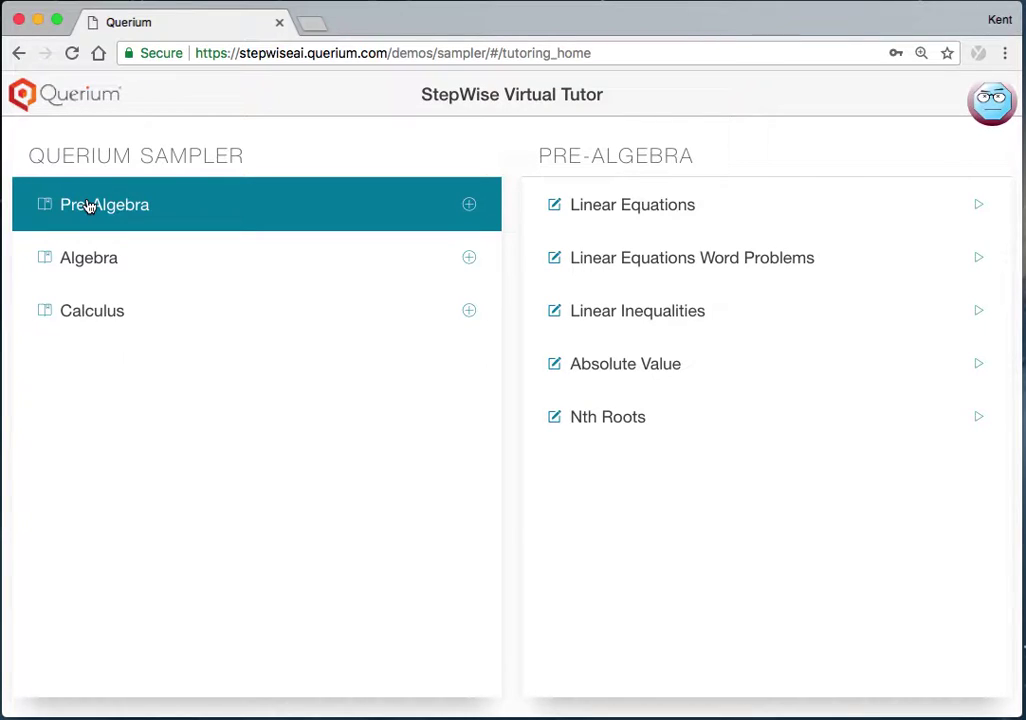
left_click(81, 262)
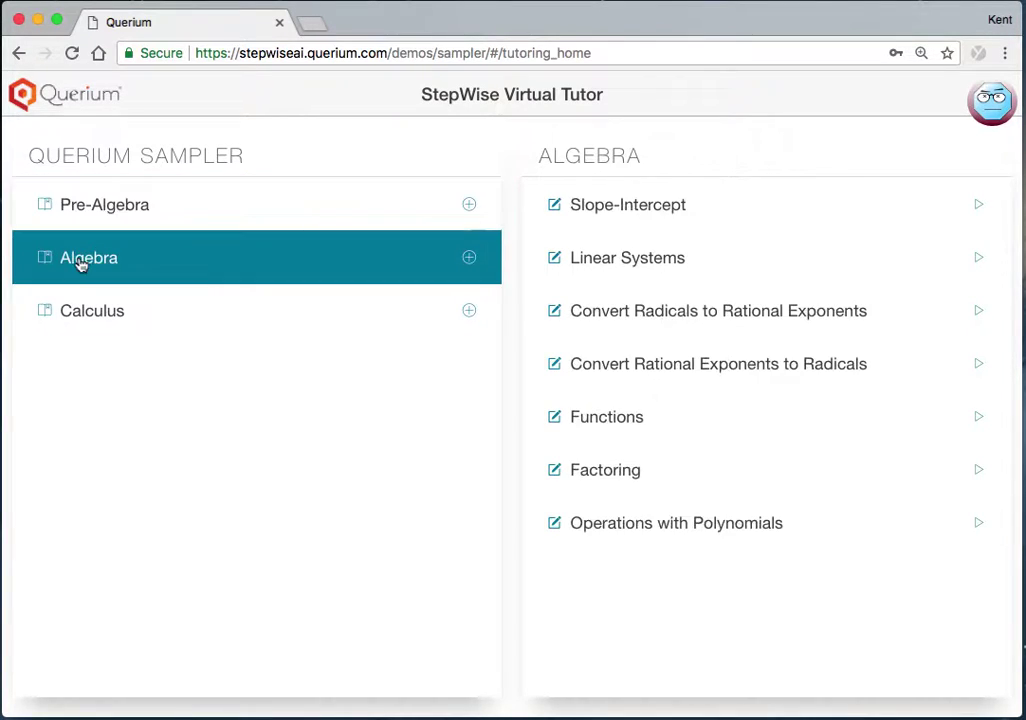
left_click(78, 326)
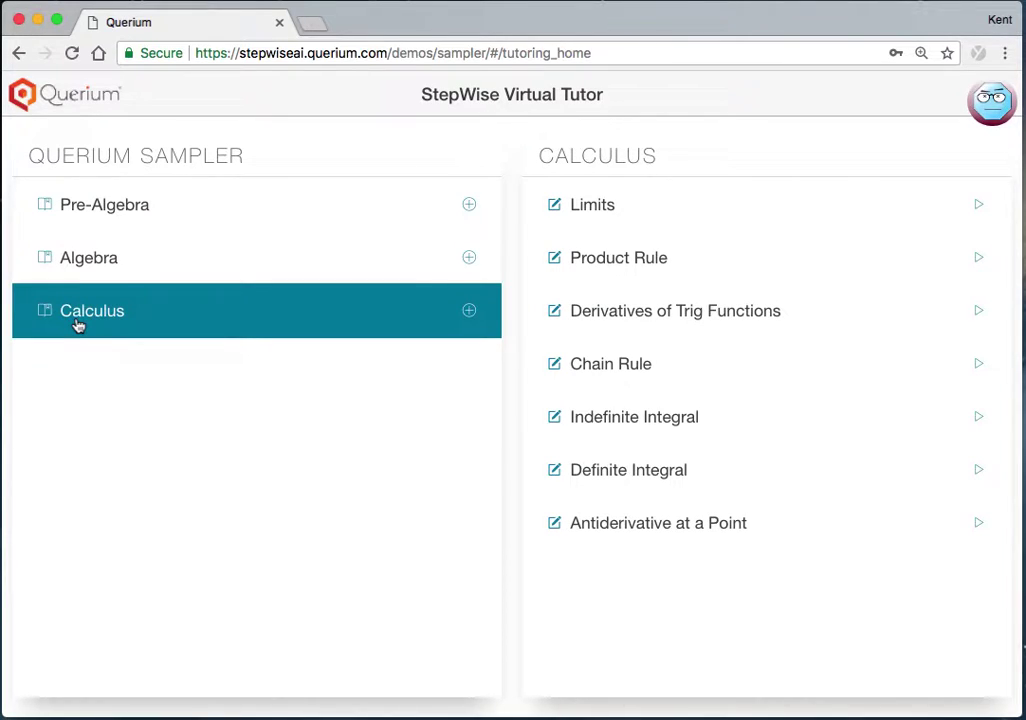
left_click(614, 427)
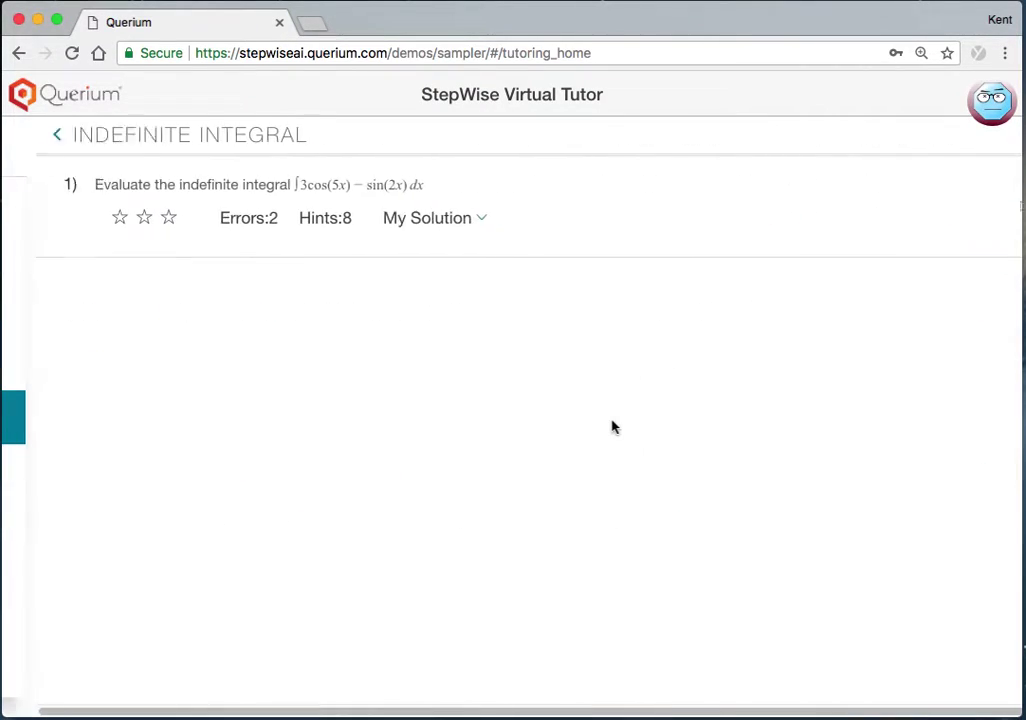
left_click(138, 194)
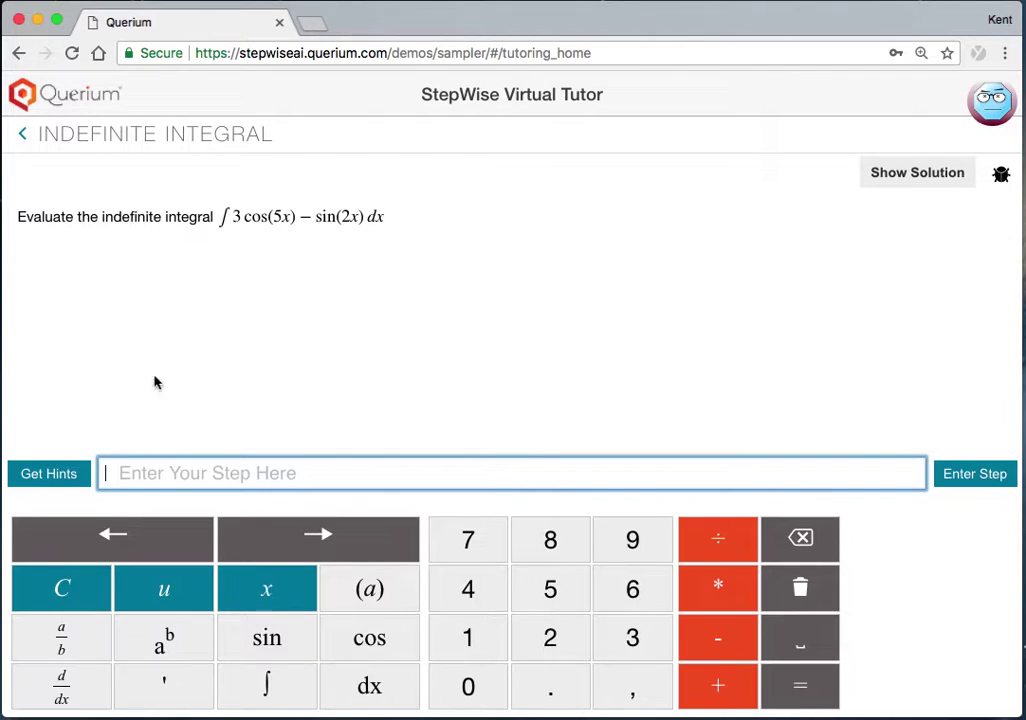
Step: Request two hints for the problem and enter ∫3cos(5x)dx as the first term of the solution step
left_click(42, 479)
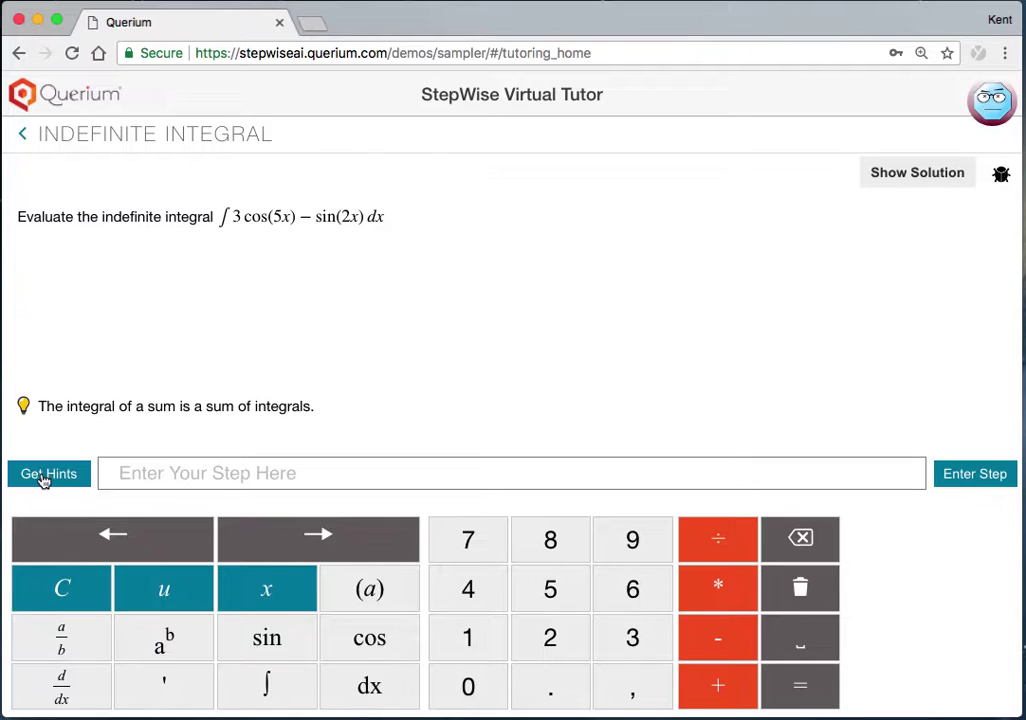
left_click(42, 479)
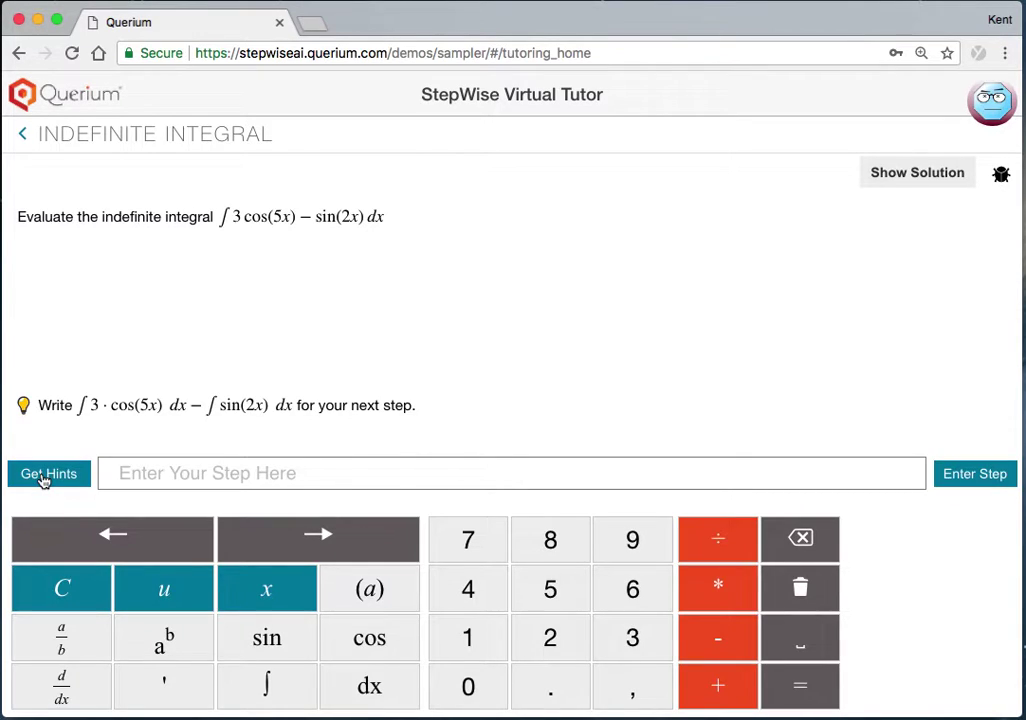
left_click(267, 687)
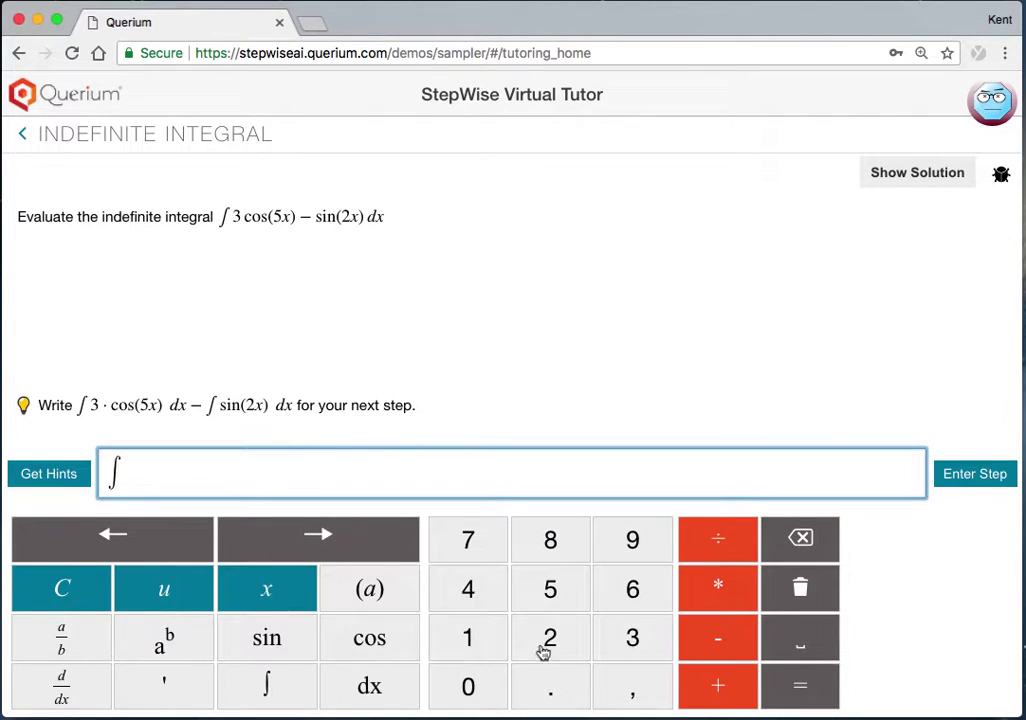
left_click(634, 641)
left_click(381, 648)
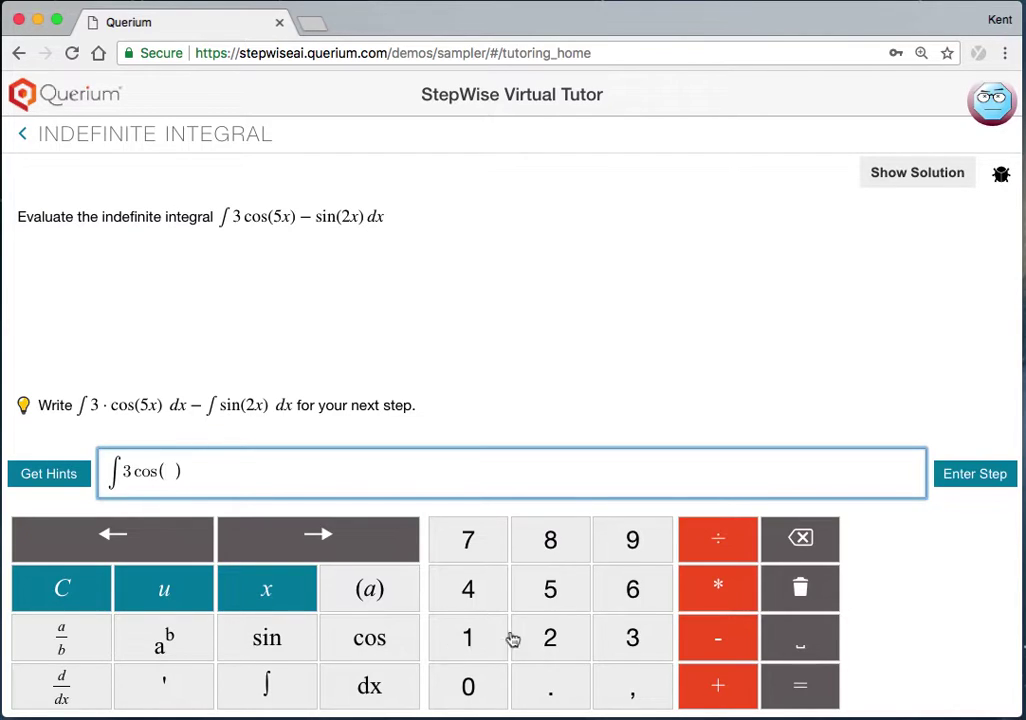
left_click(548, 590)
left_click(293, 585)
left_click(367, 682)
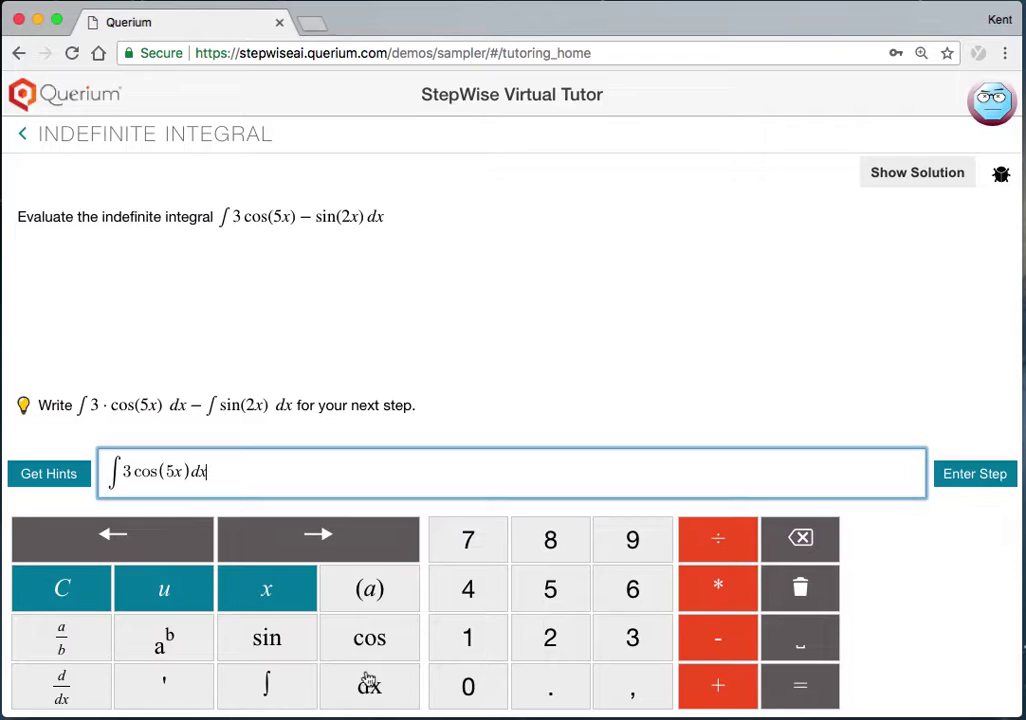
Step: Append −∫sin(2x)dx to the expression and submit it as the first solution step
left_click(722, 636)
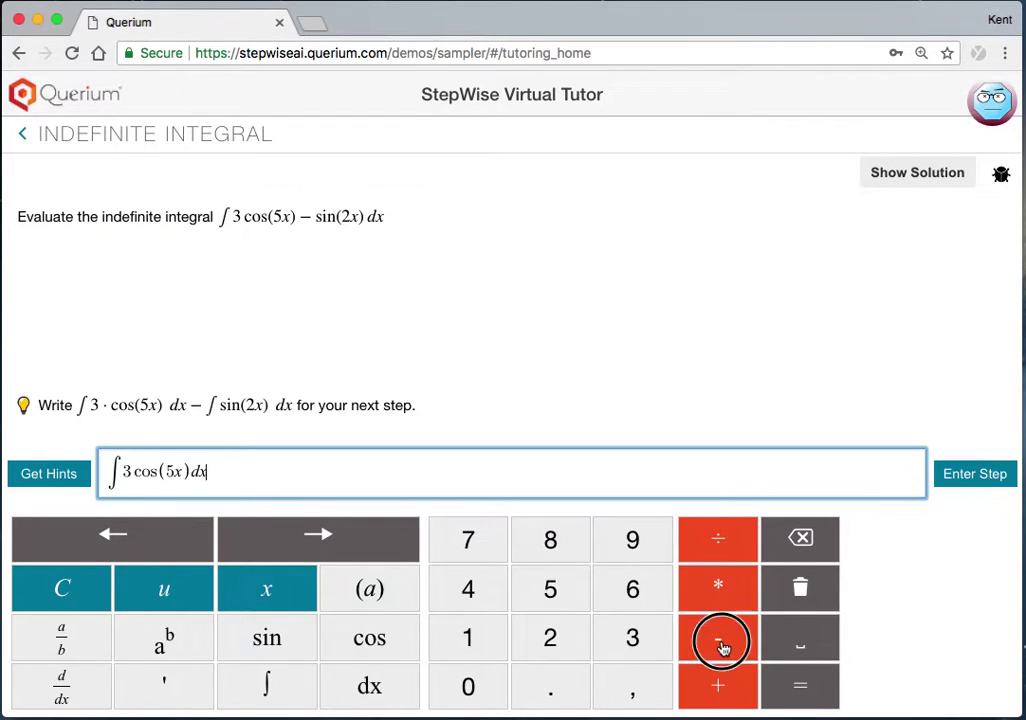
left_click(268, 683)
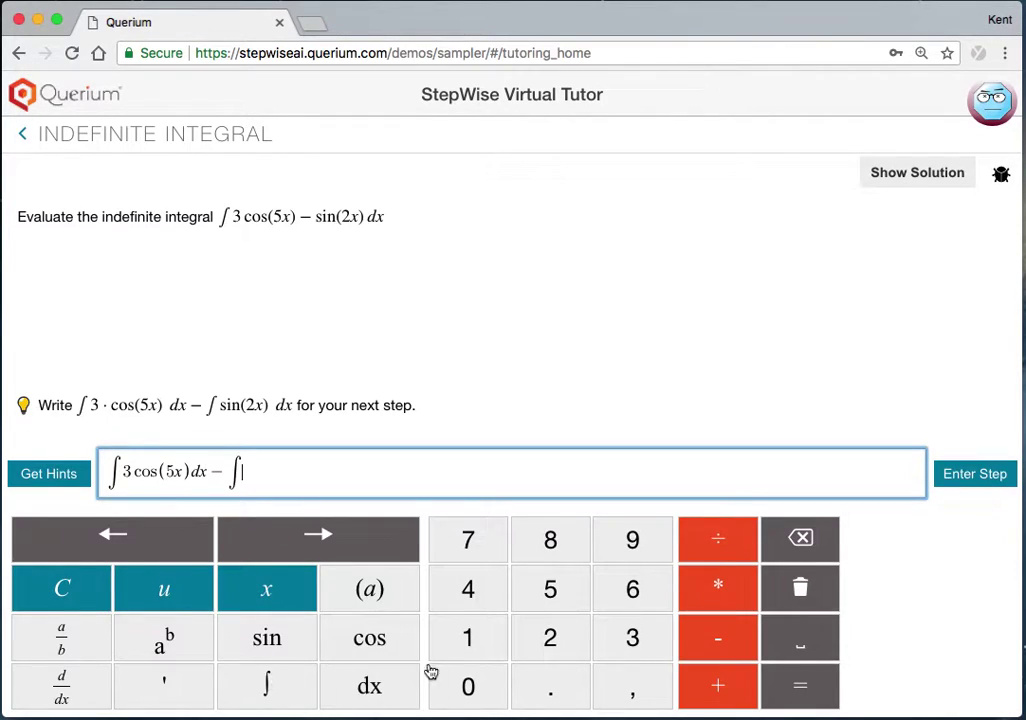
left_click(265, 636)
left_click(573, 650)
left_click(278, 600)
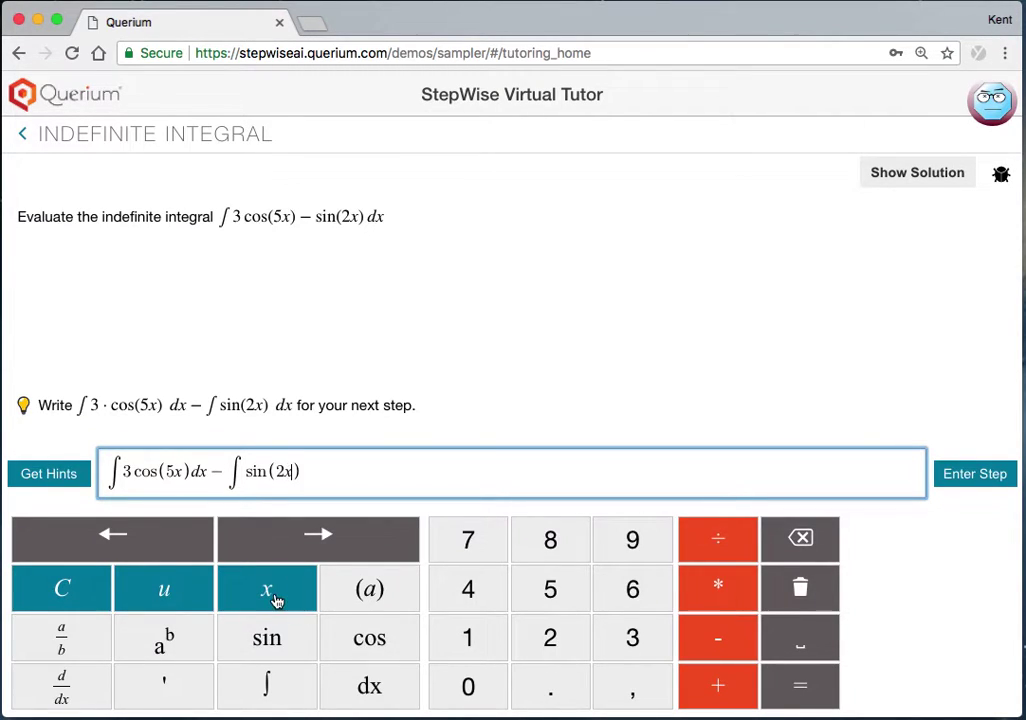
left_click(318, 532)
left_click(371, 680)
left_click(945, 476)
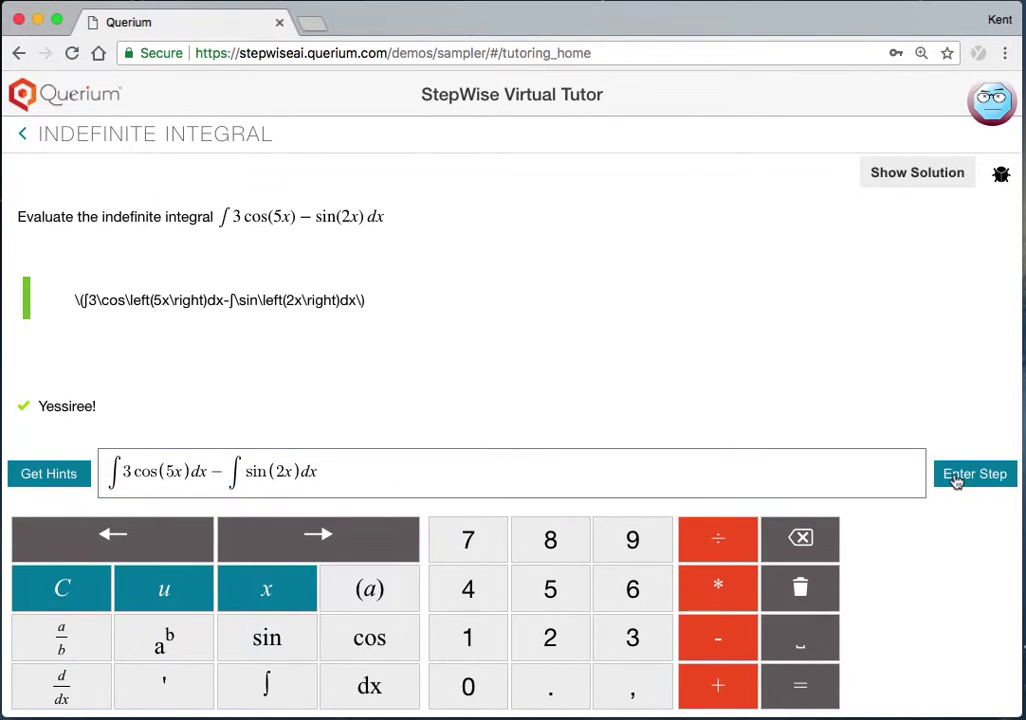
Step: Get a hint, move the constant 3 in front of the first integral, and submit 3∫cos(5x)dx − ∫sin(2x)dx
left_click(60, 484)
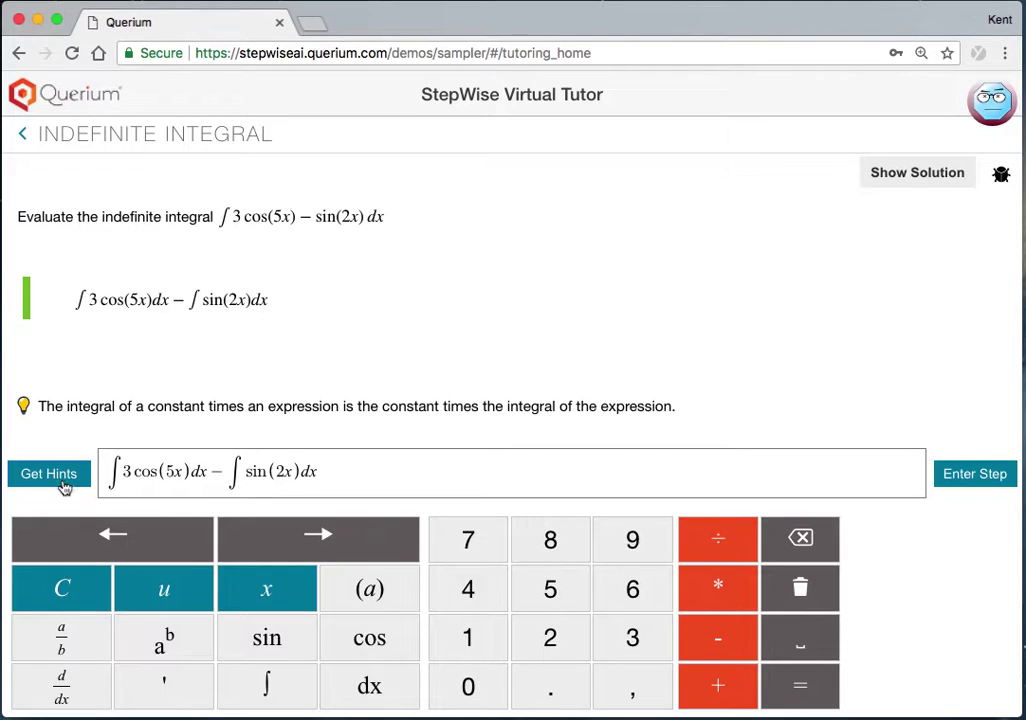
double_click(131, 471)
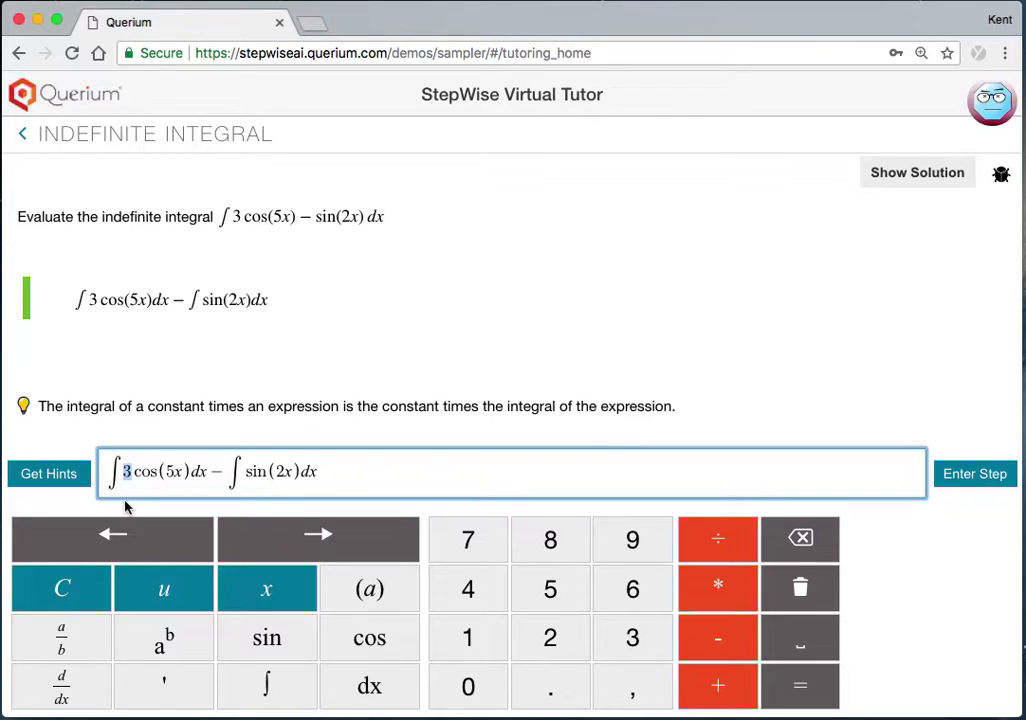
key("ctrl+x")
left_click(107, 472)
key("ctrl+v")
left_click(972, 483)
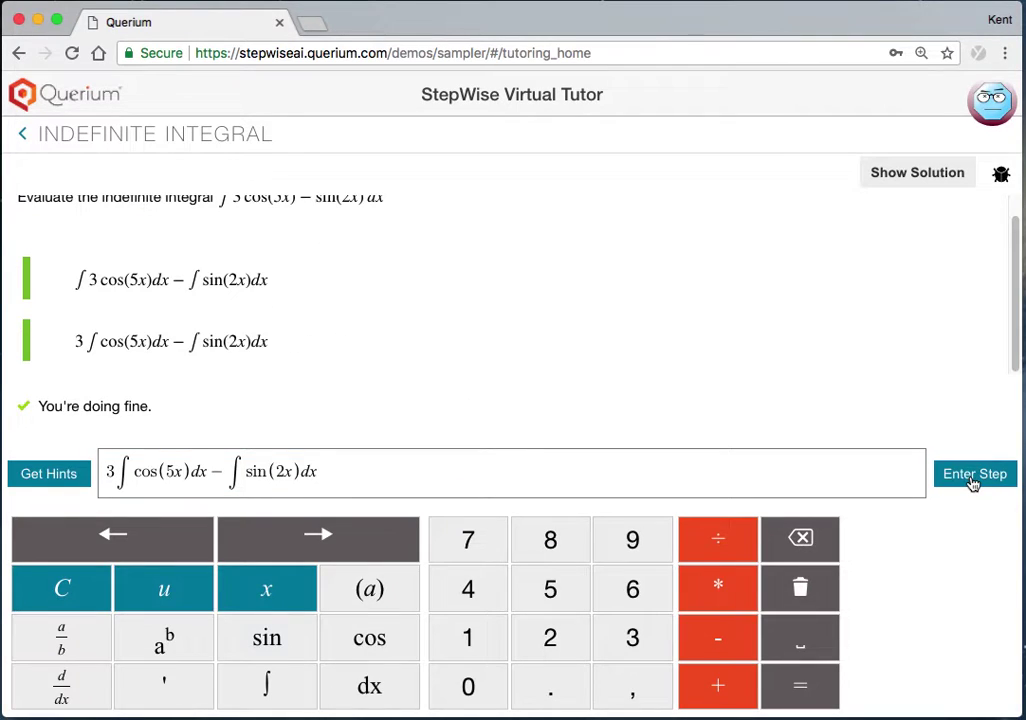
Step: Get a hint, replace ∫cos(5x)dx with the fraction sin(ax)/a, and submit the step
left_click(46, 478)
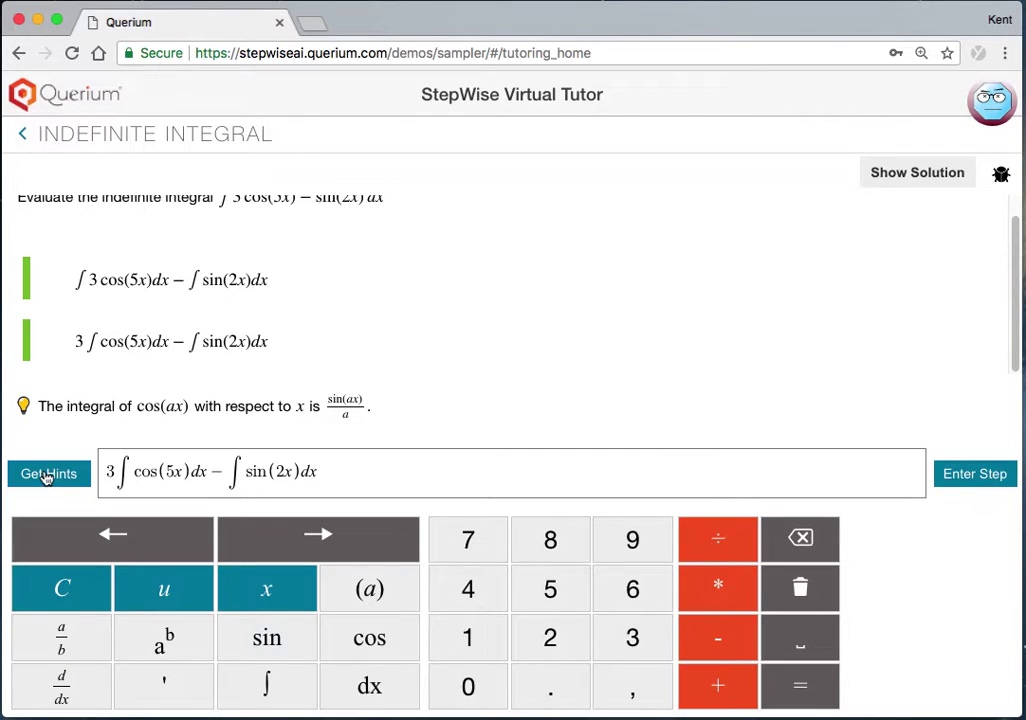
left_click_drag(120, 471, 205, 471)
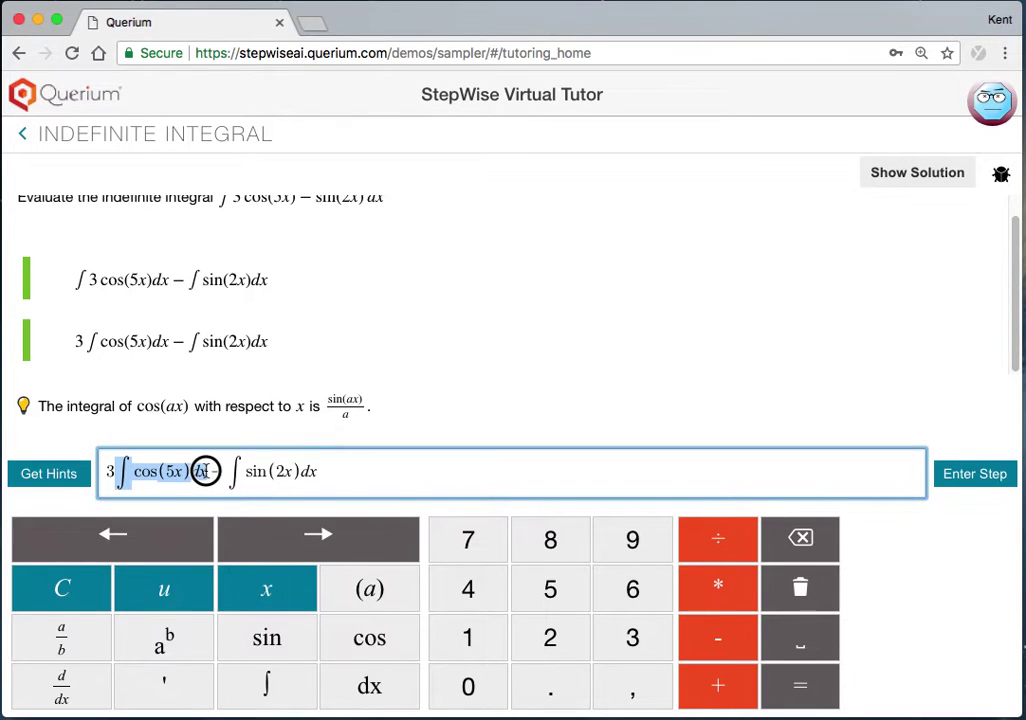
left_click(272, 650)
left_click(143, 472)
type("ax")
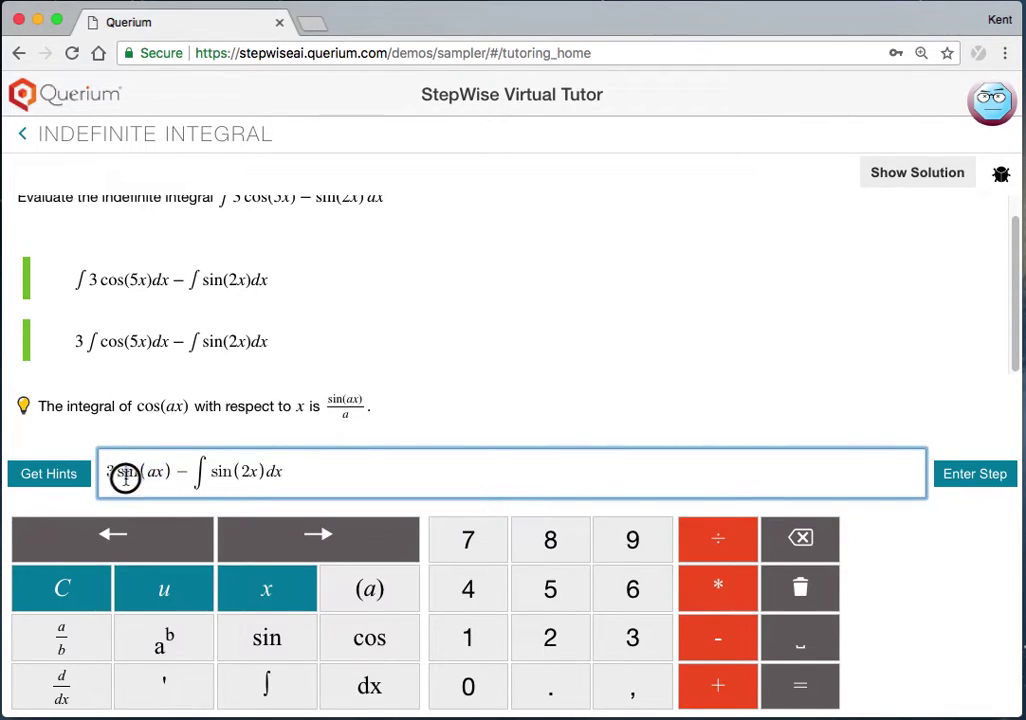
left_click_drag(115, 471, 181, 473)
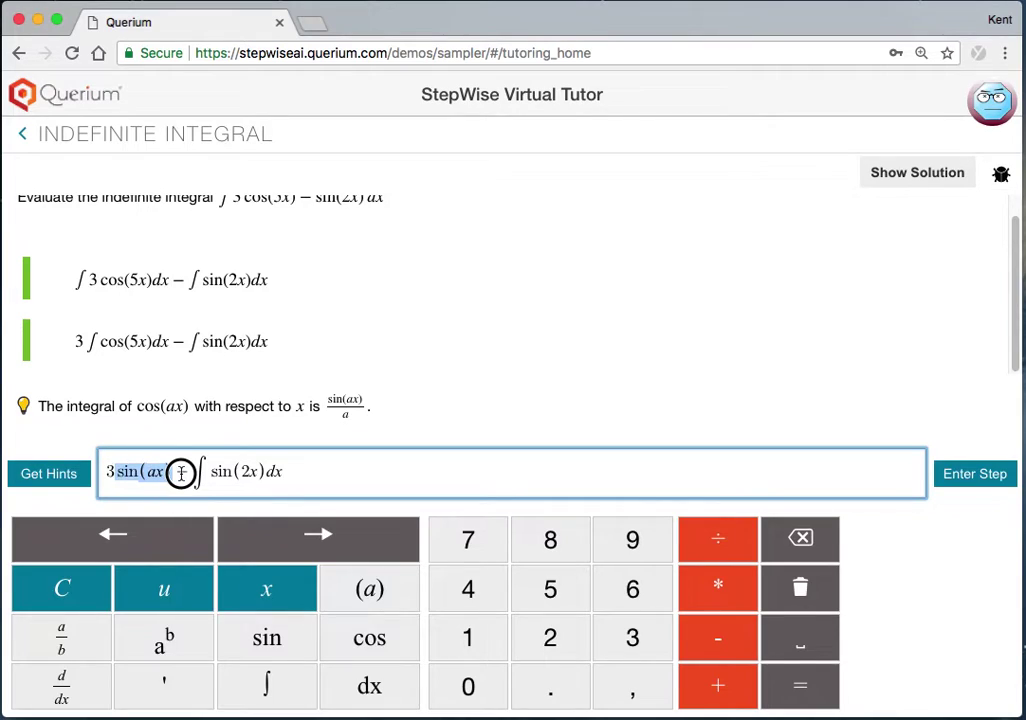
left_click(85, 645)
type("a")
left_click(966, 486)
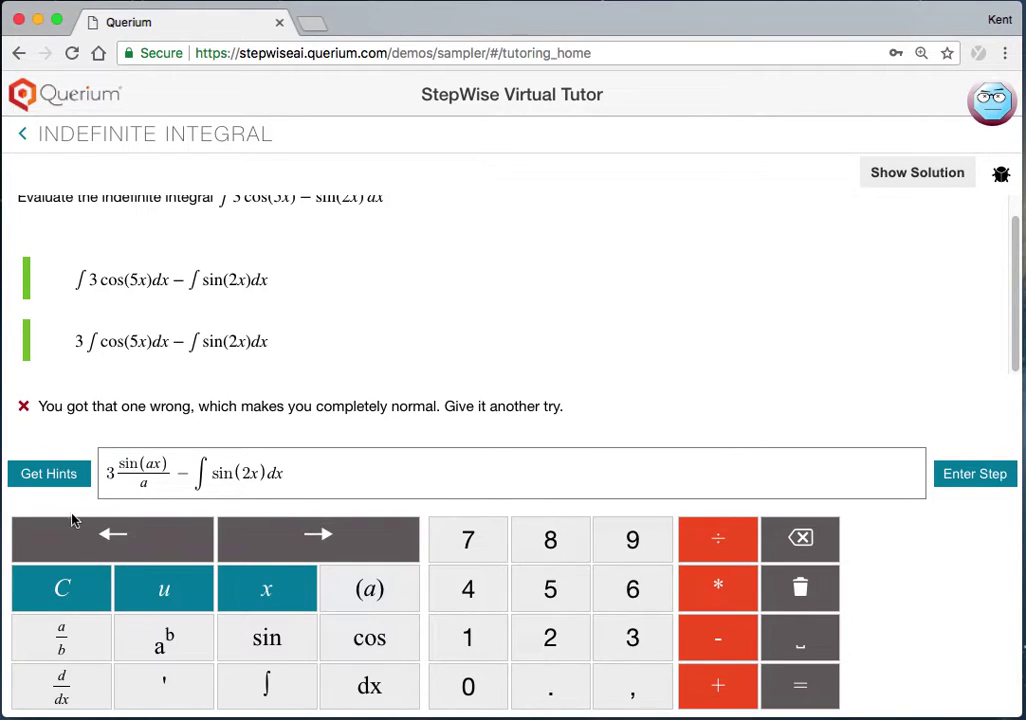
Step: Get a hint, replace both occurrences of a in the fraction with 5, and resubmit the step
left_click(50, 474)
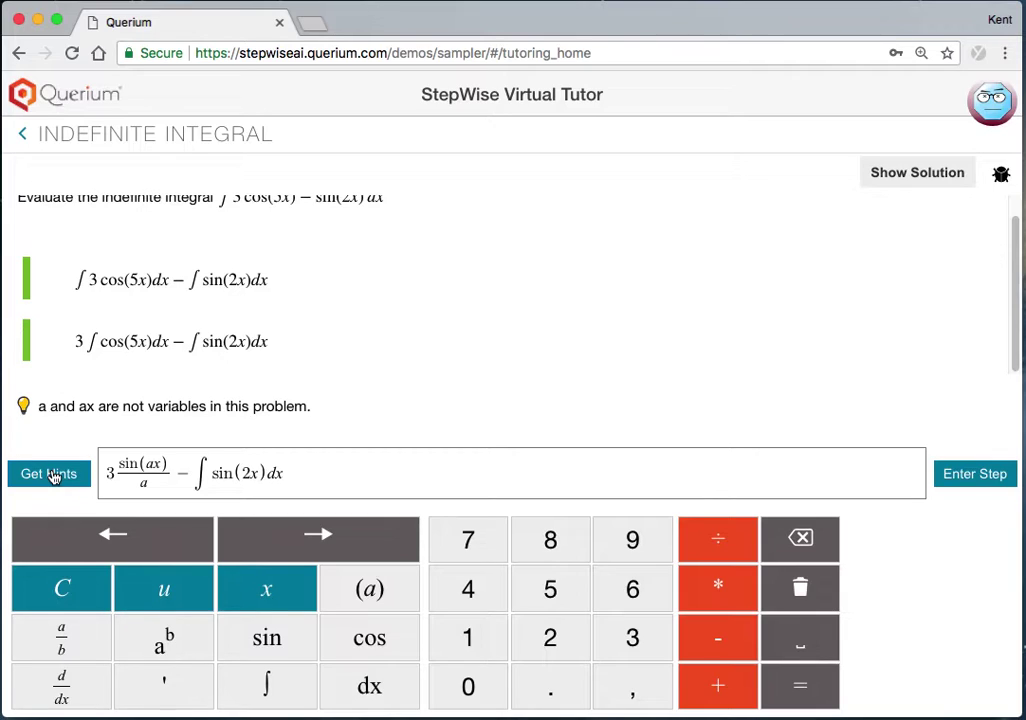
left_click(148, 464)
type("5")
left_click(143, 485)
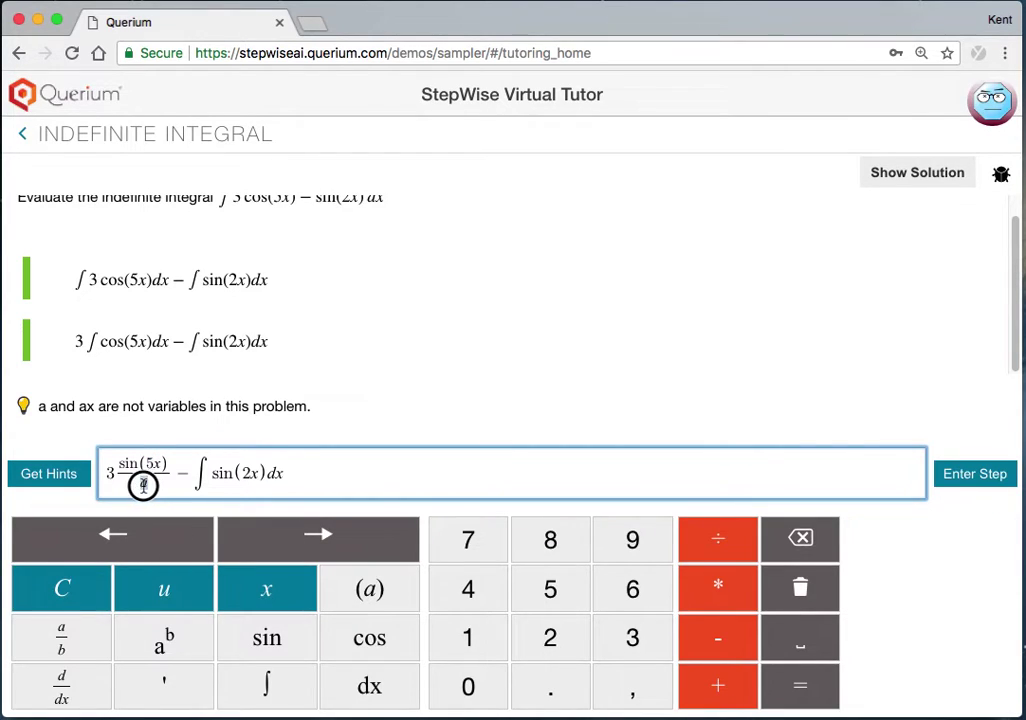
type("5")
left_click(953, 483)
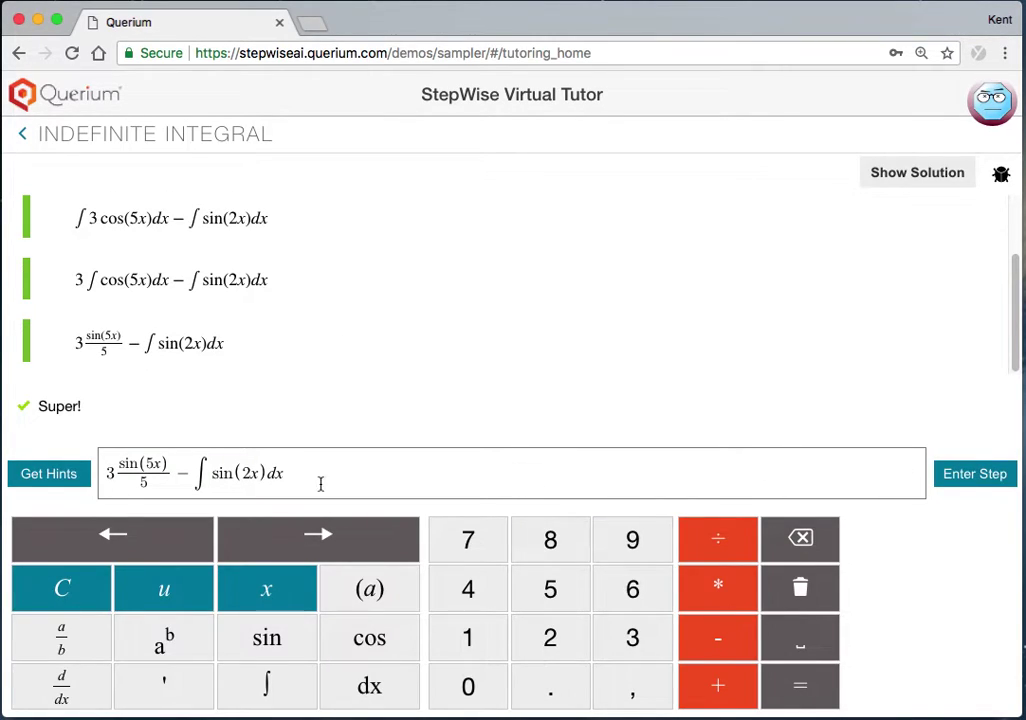
Step: Get a hint, replace ∫sin(2x)dx with −cos(2x)/2 while keeping the preceding minus sign, and submit the step
left_click(48, 476)
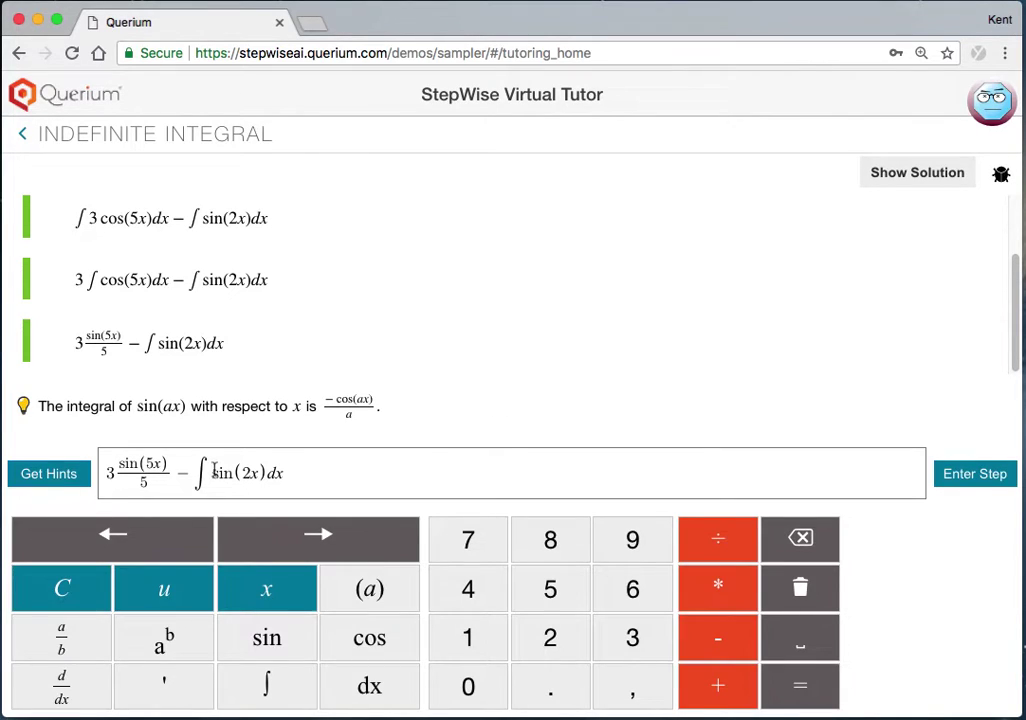
left_click_drag(199, 473, 279, 473)
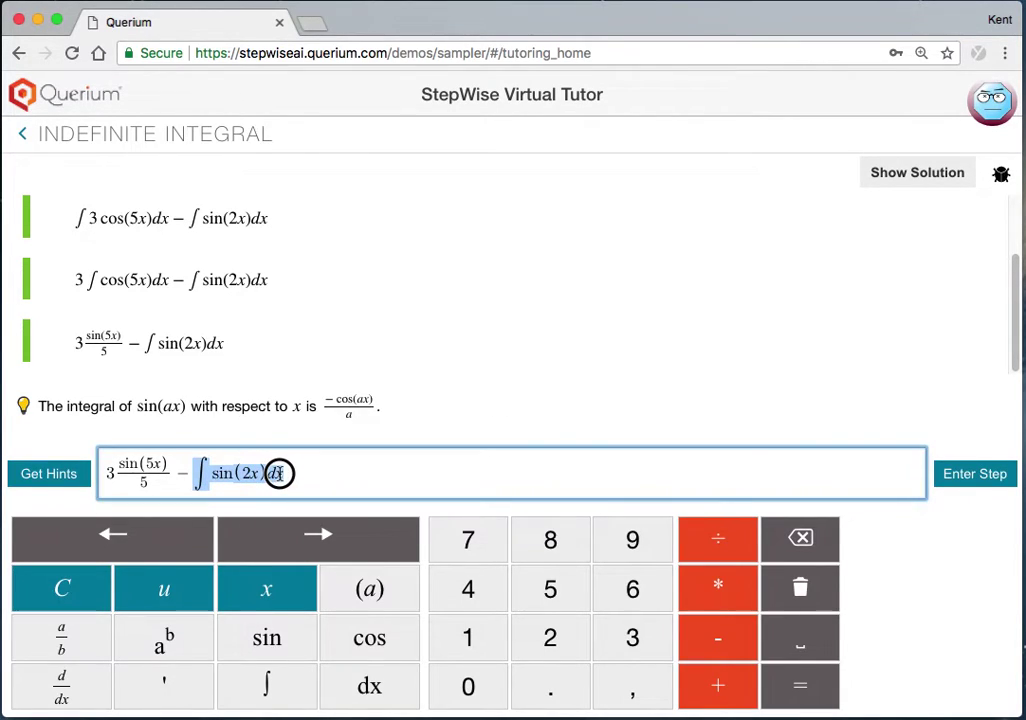
left_click(738, 643)
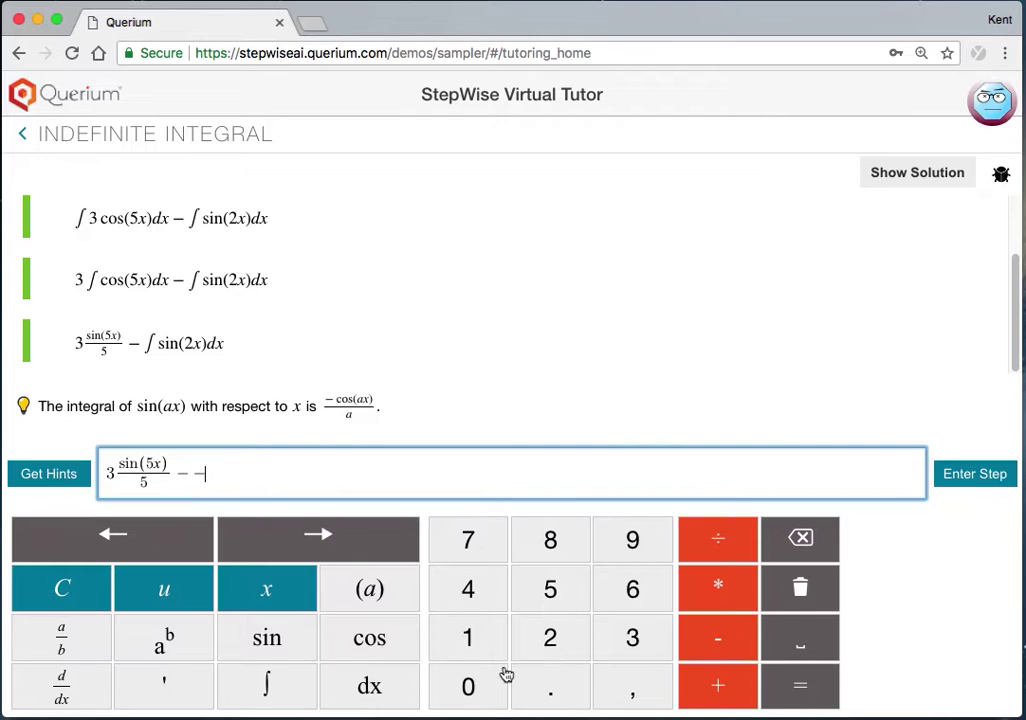
left_click(370, 639)
left_click(568, 648)
left_click(266, 589)
type("/")
type("2x)/2")
left_click(966, 476)
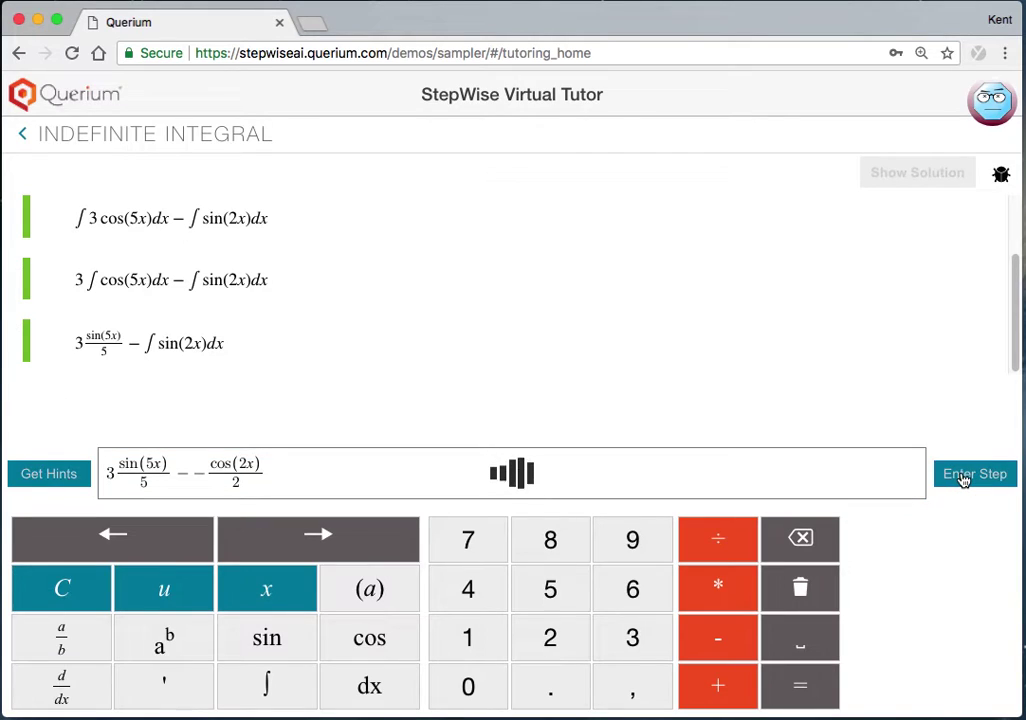
Step: Get a hint, append the integration constant + C to the expression, and submit the final answer
left_click(37, 476)
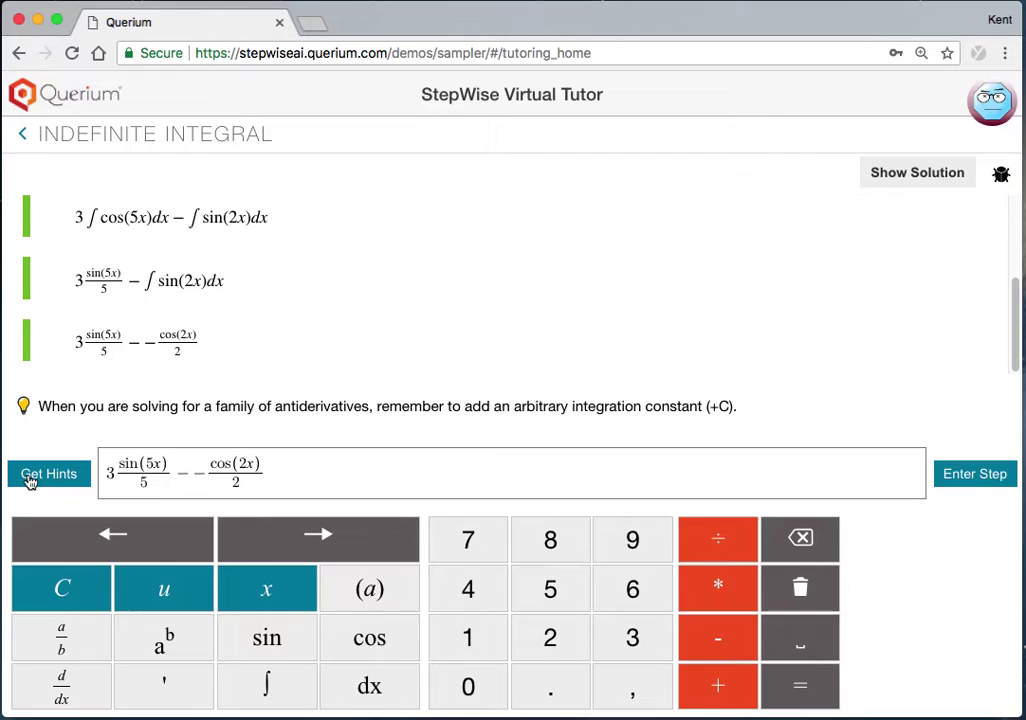
left_click(305, 472)
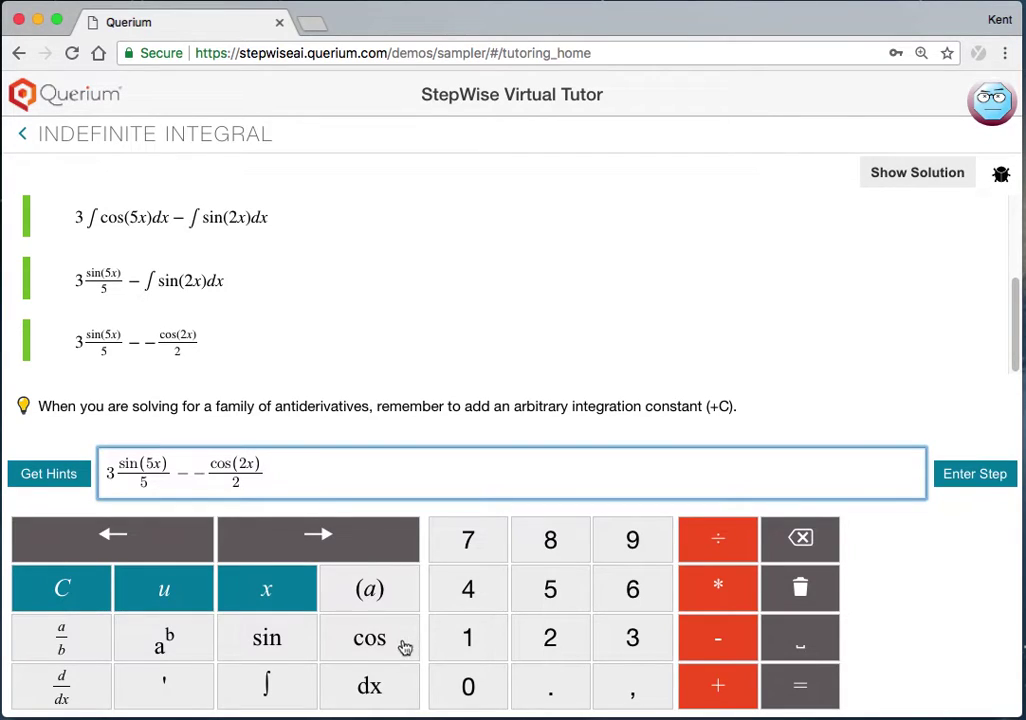
left_click(720, 542)
left_click(720, 542)
key("BackSpace")
key("BackSpace")
left_click(726, 682)
left_click(68, 589)
left_click(990, 476)
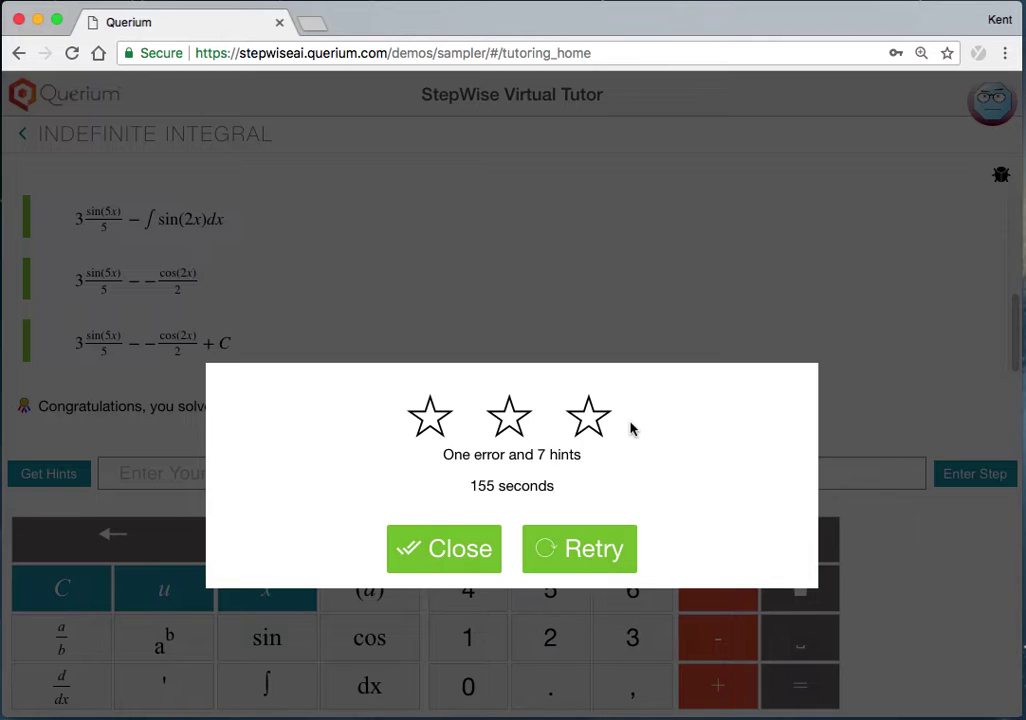
Step: Retry the same integral problem from the start and show its worked solution
left_click(600, 556)
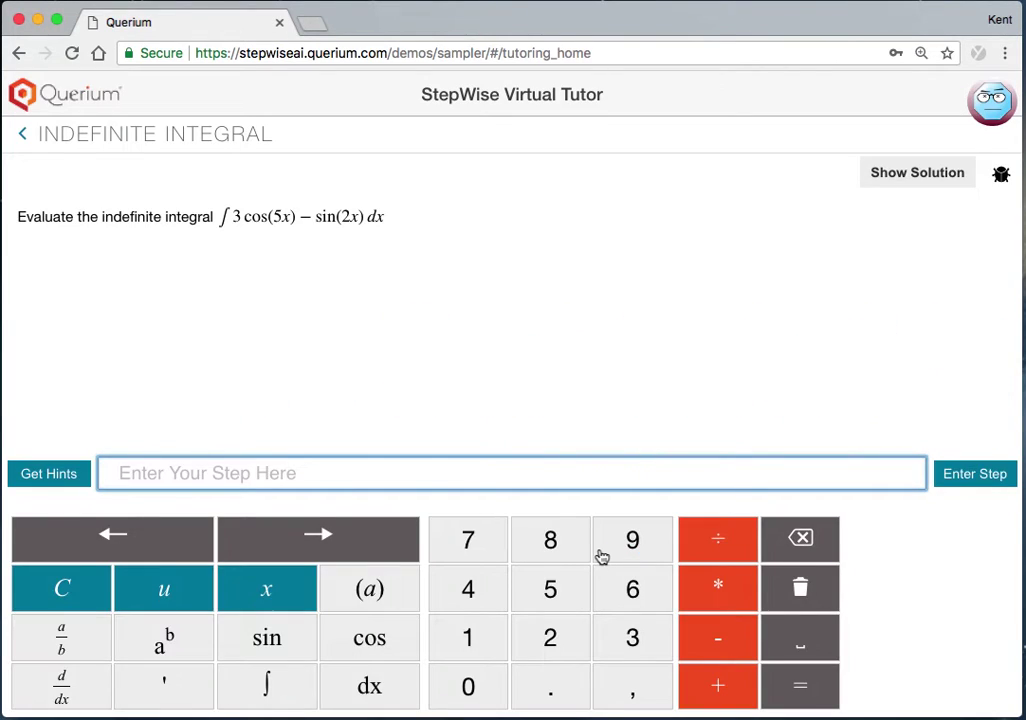
left_click(907, 178)
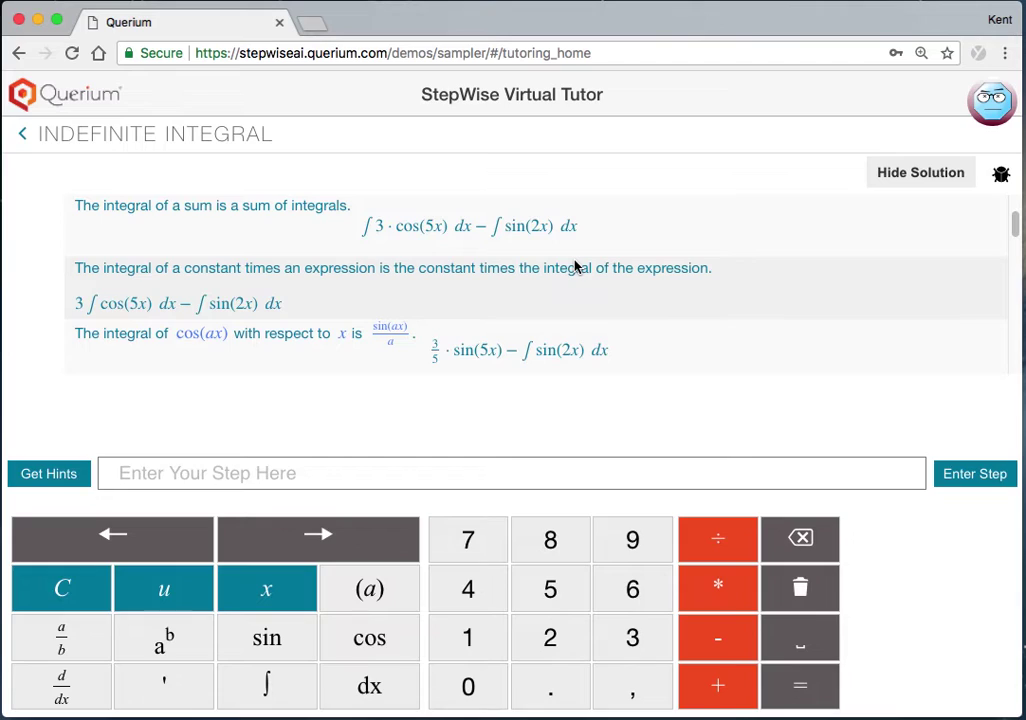
Step: Read through the worked solution from the sum rule to the integration constant and hide it
scroll(575, 266, "up", 3)
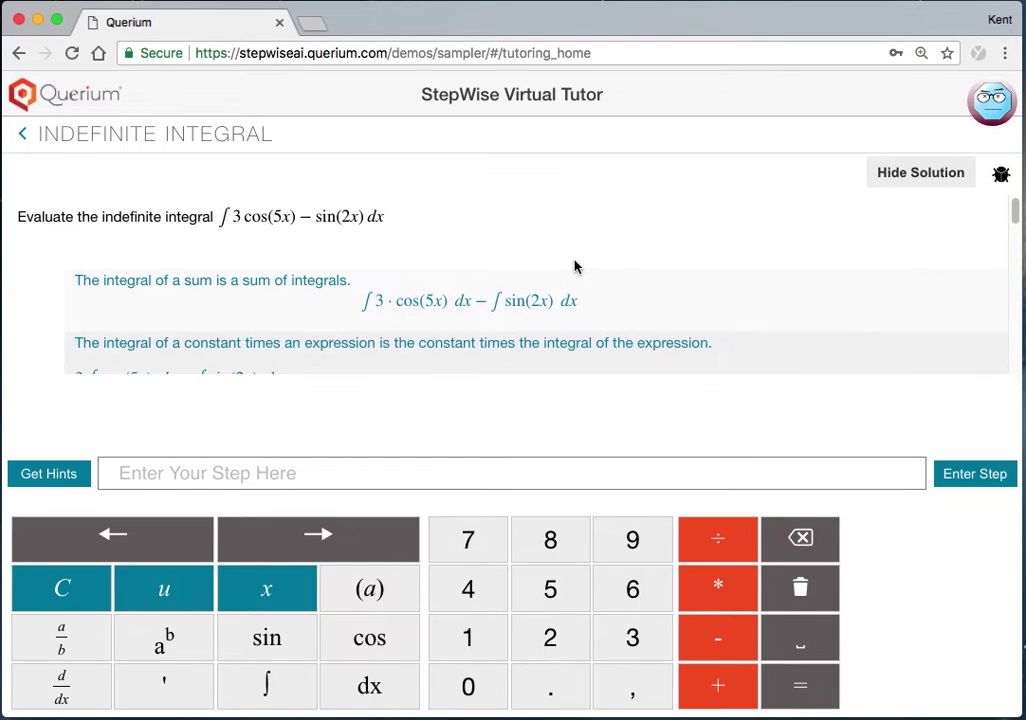
scroll(575, 266, "down", 5)
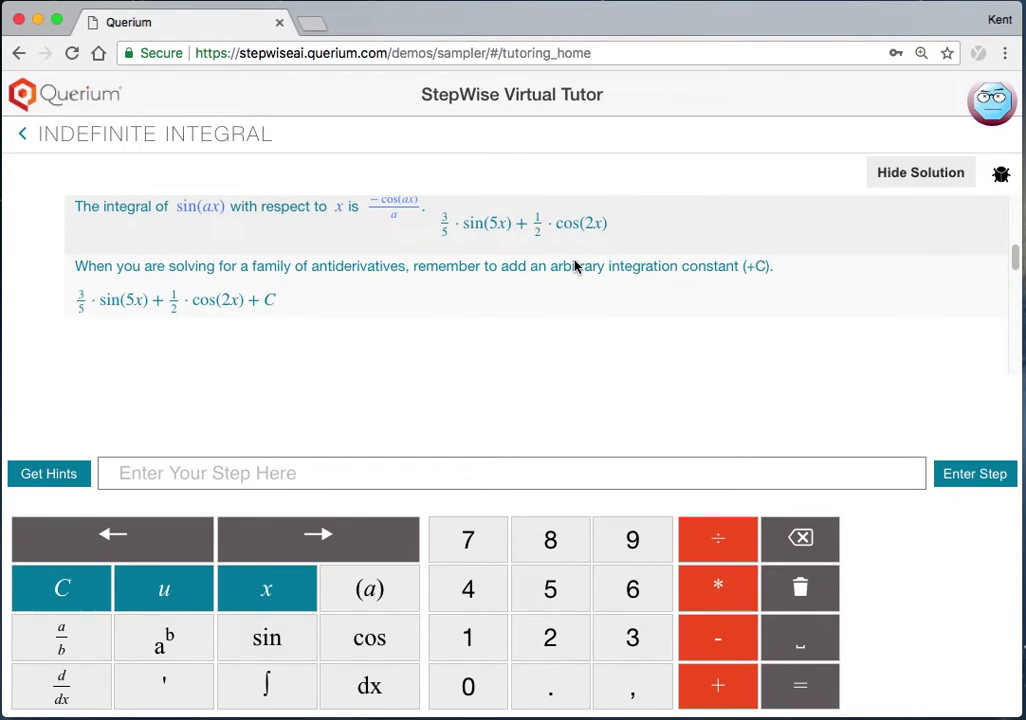
scroll(577, 265, "up", 3)
scroll(577, 265, "up", 4)
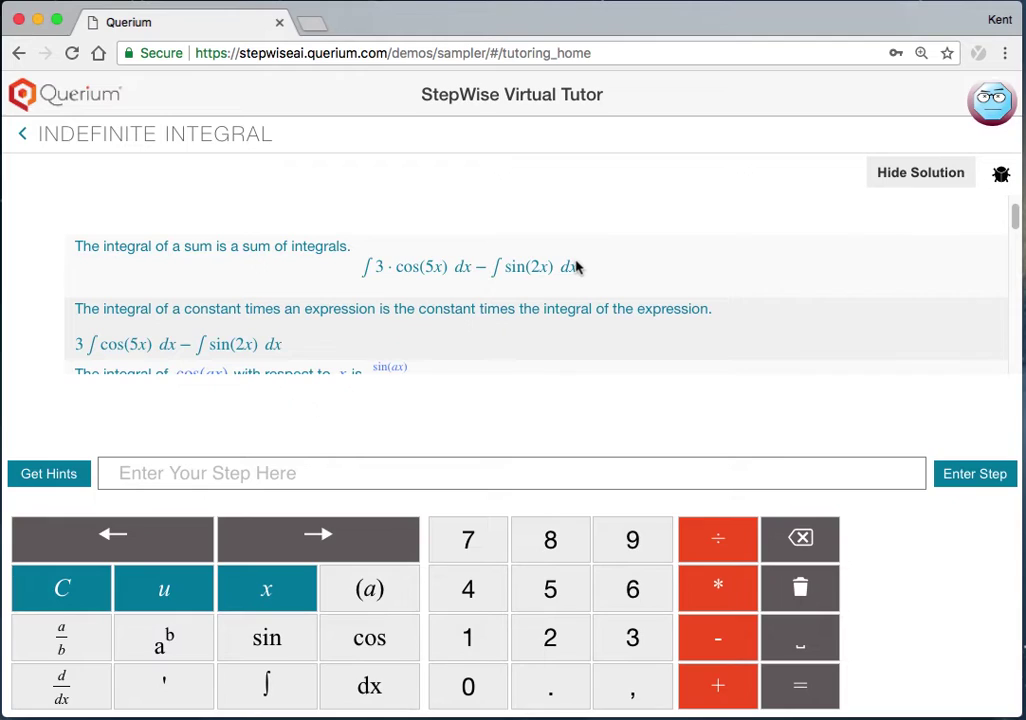
left_click(886, 177)
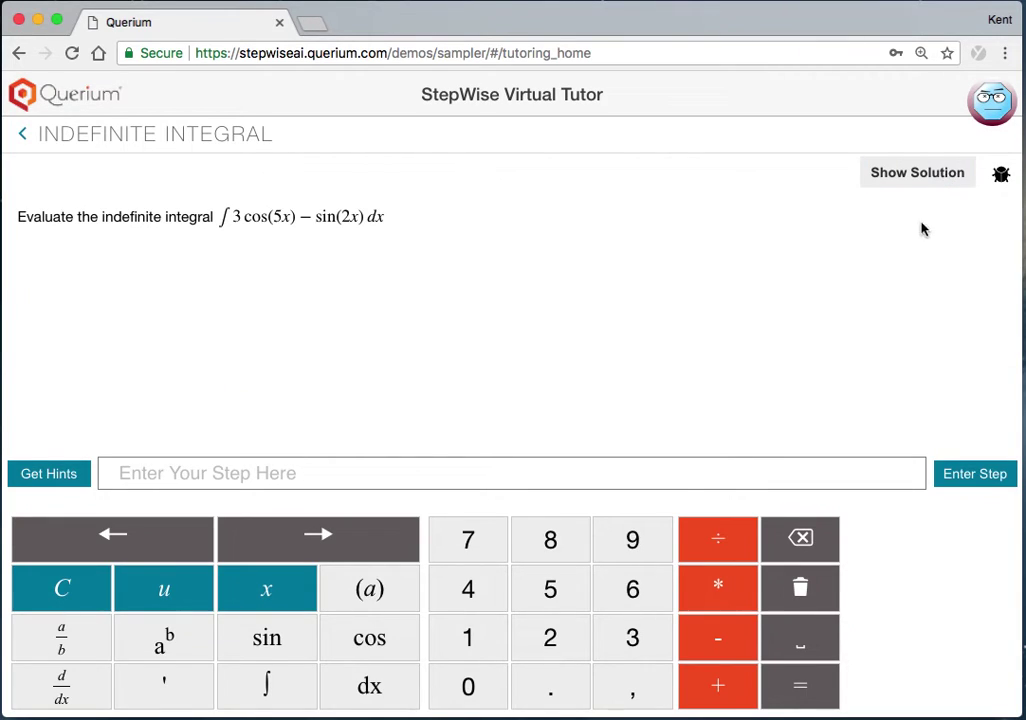
Step: Submit the text "asdfadfasddfsadfadsfdfa" as issue feedback on this integral problem
left_click(1000, 175)
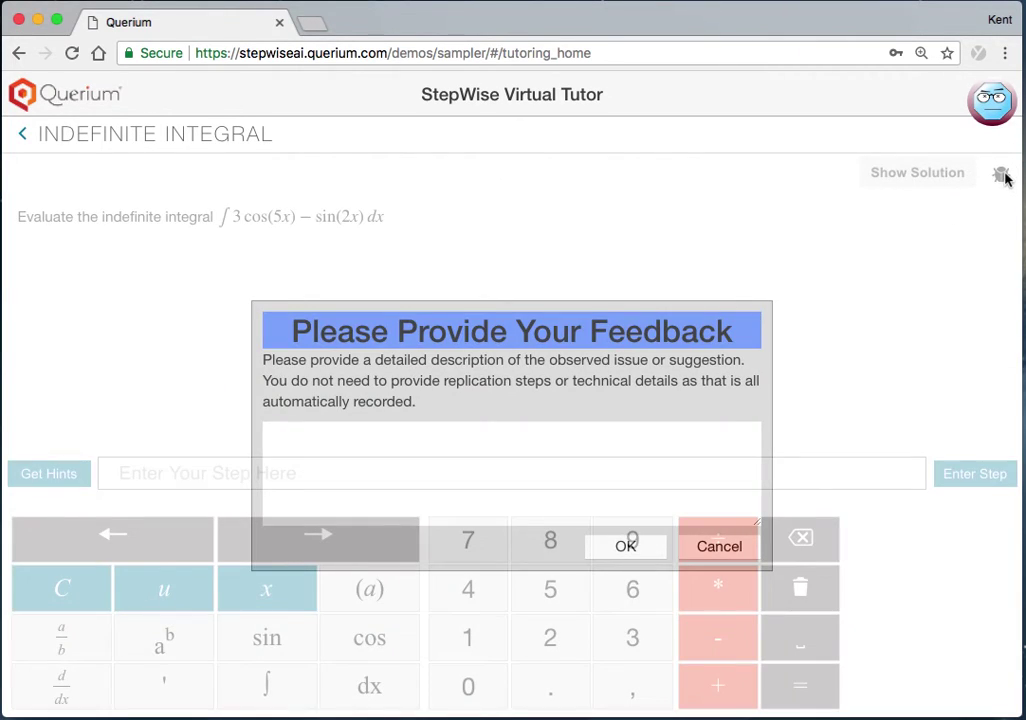
left_click(348, 447)
type("asdfadfasddfsadfadsfdfa")
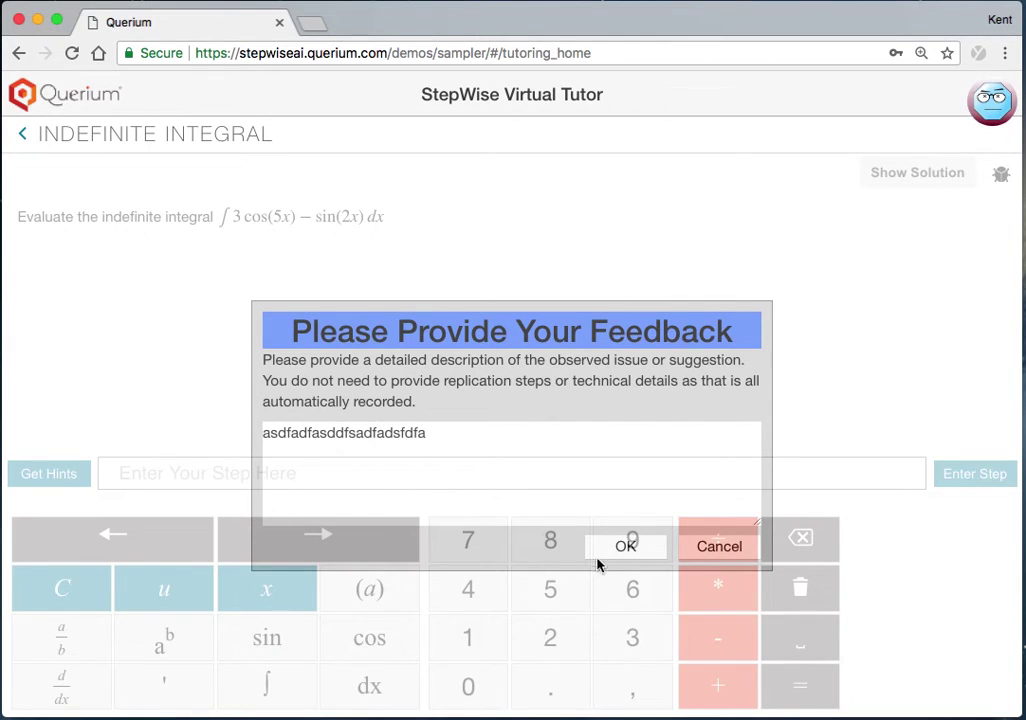
left_click(628, 548)
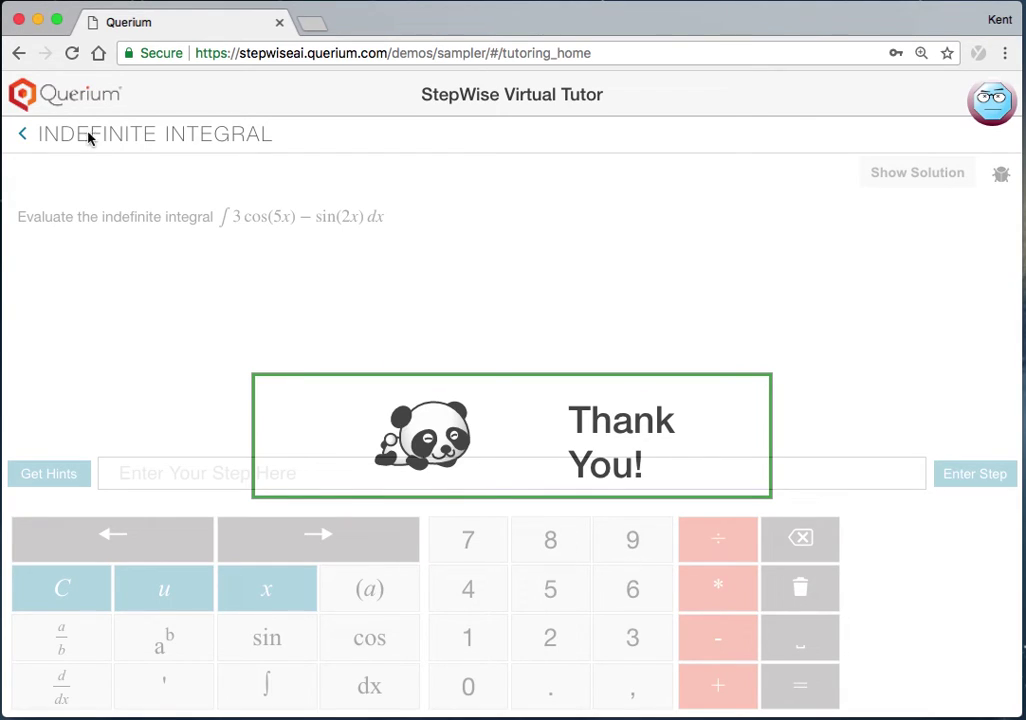
Step: Return to the indefinite integral problem list and review the recorded steps and hints of the student's own solution
left_click(24, 134)
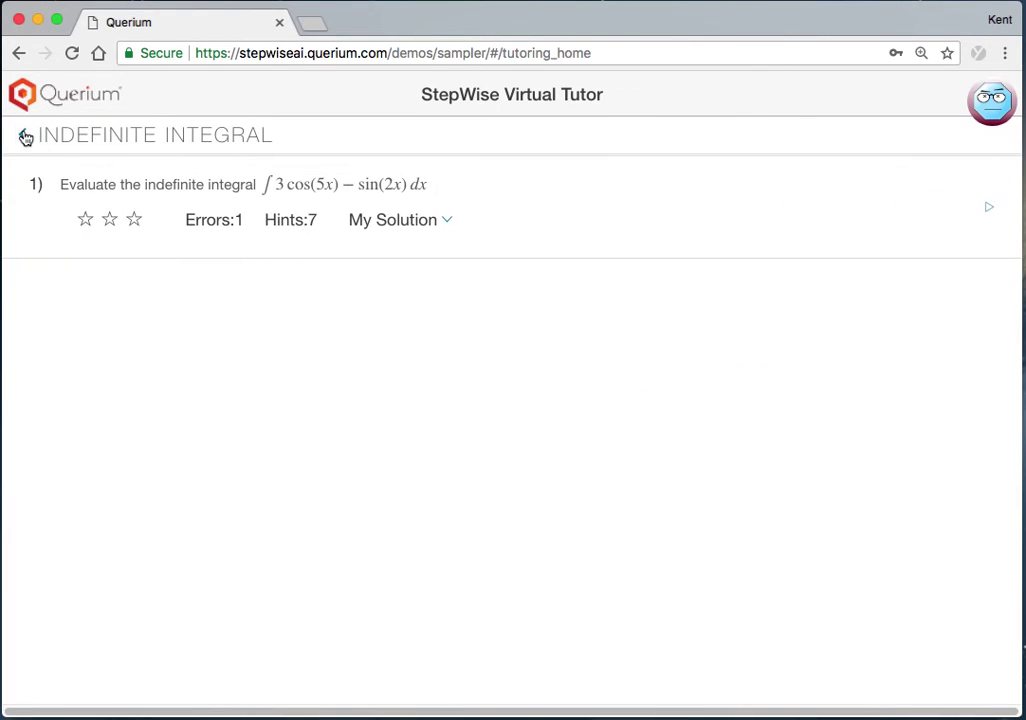
left_click(449, 226)
scroll(407, 331, "down", 5)
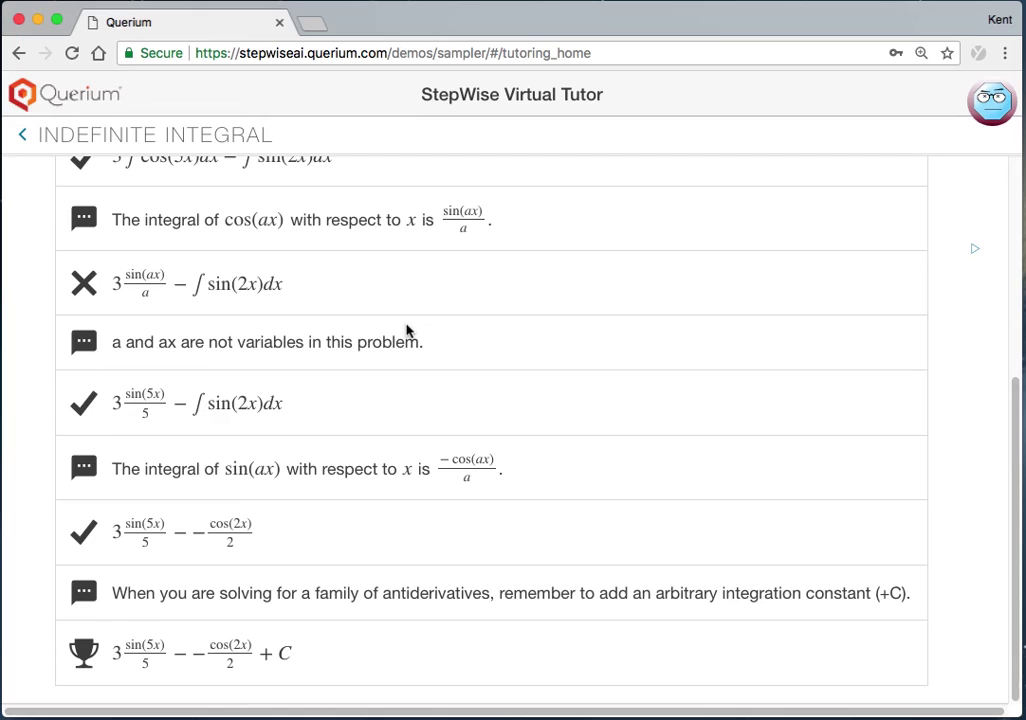
scroll(398, 305, "up", 5)
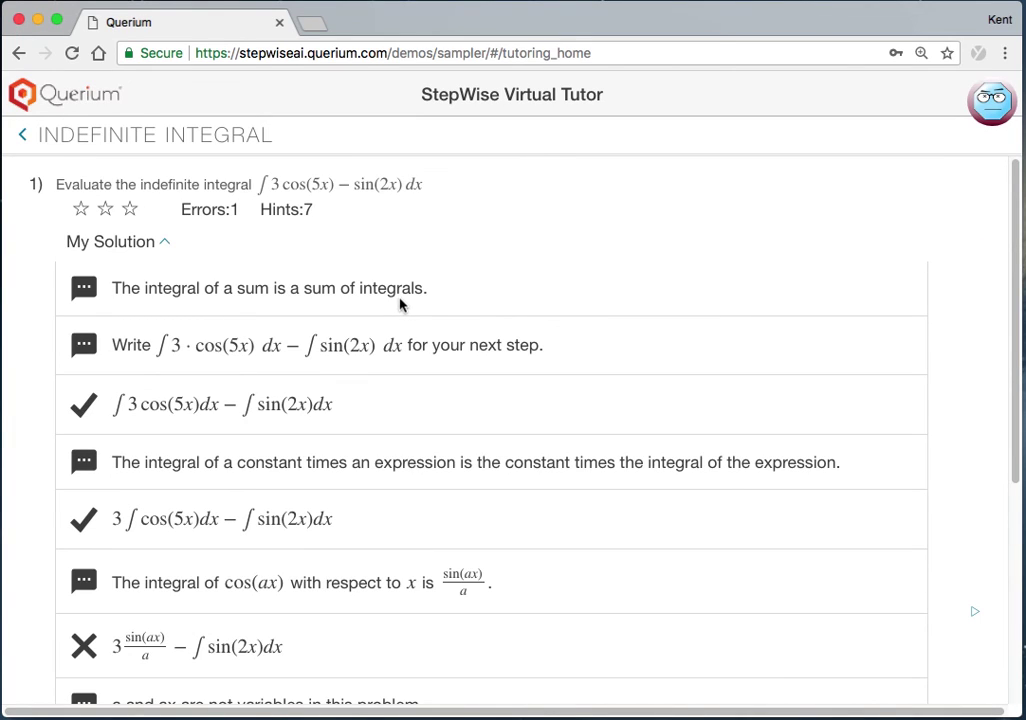